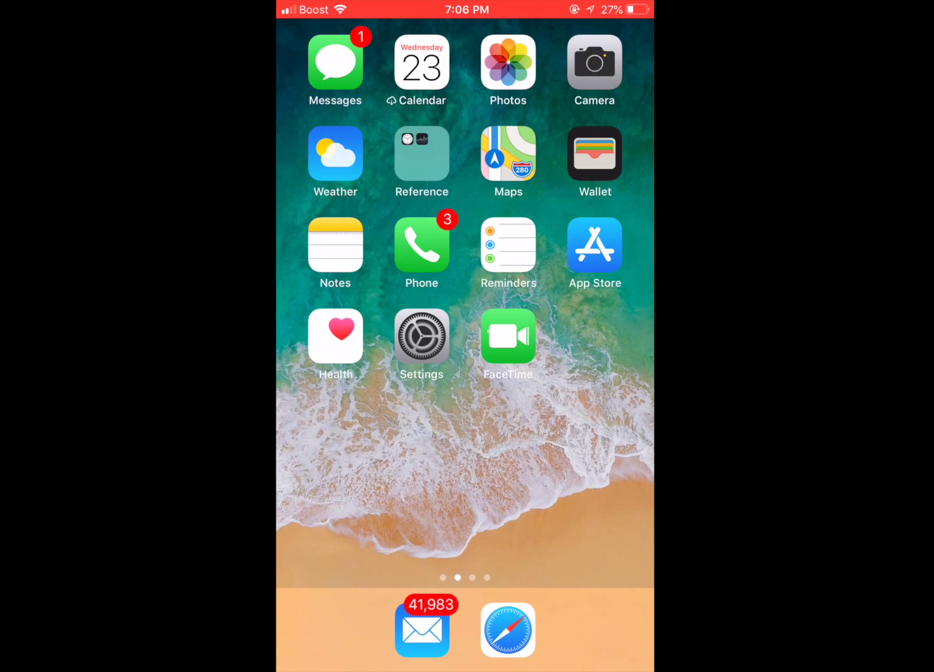
{"action": "scroll", "coordinate": [464, 328], "scroll_direction": "right", "scroll_amount": 5}
{"action": "scroll", "coordinate": [464, 329], "scroll_direction": "left", "scroll_amount": 5}
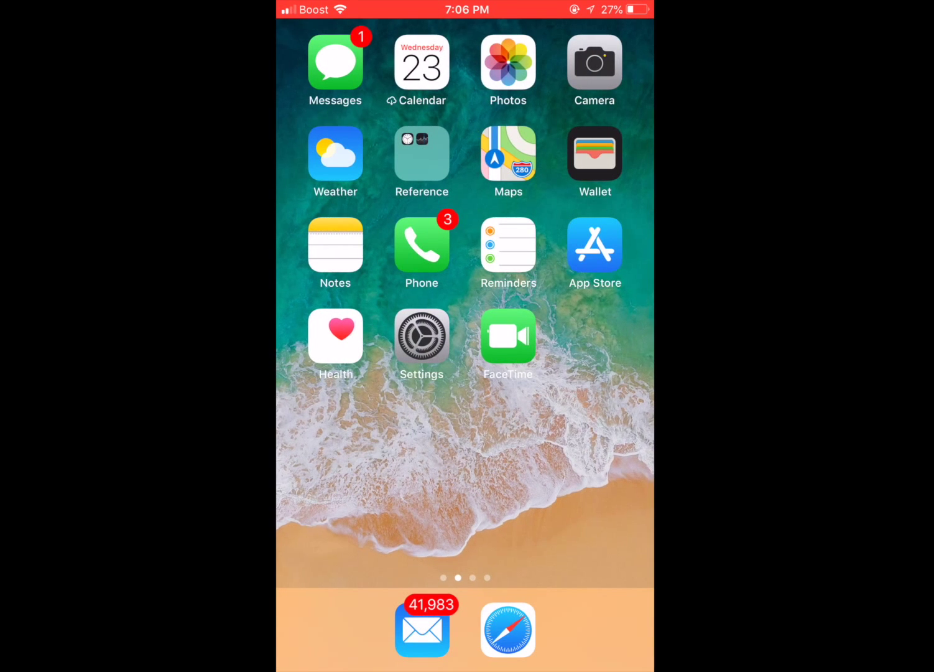
{"action": "scroll", "coordinate": [465, 328], "scroll_direction": "left", "scroll_amount": 5}
{"action": "scroll", "coordinate": [465, 328], "scroll_direction": "right", "scroll_amount": 5}
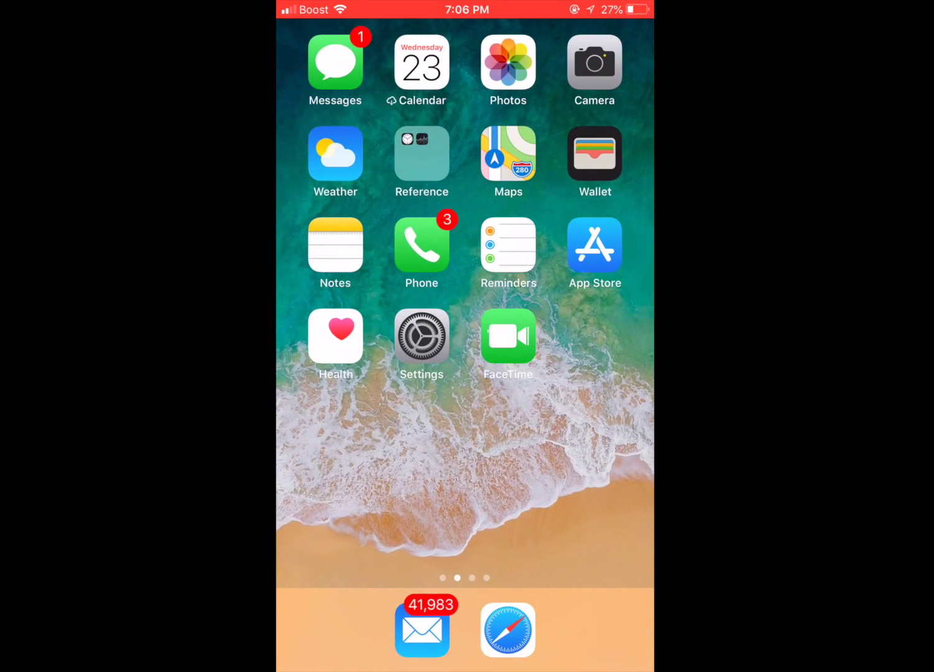
- Launch the Settings app from the iPhone Home Screen
{"action": "left_click", "coordinate": [421, 336]}
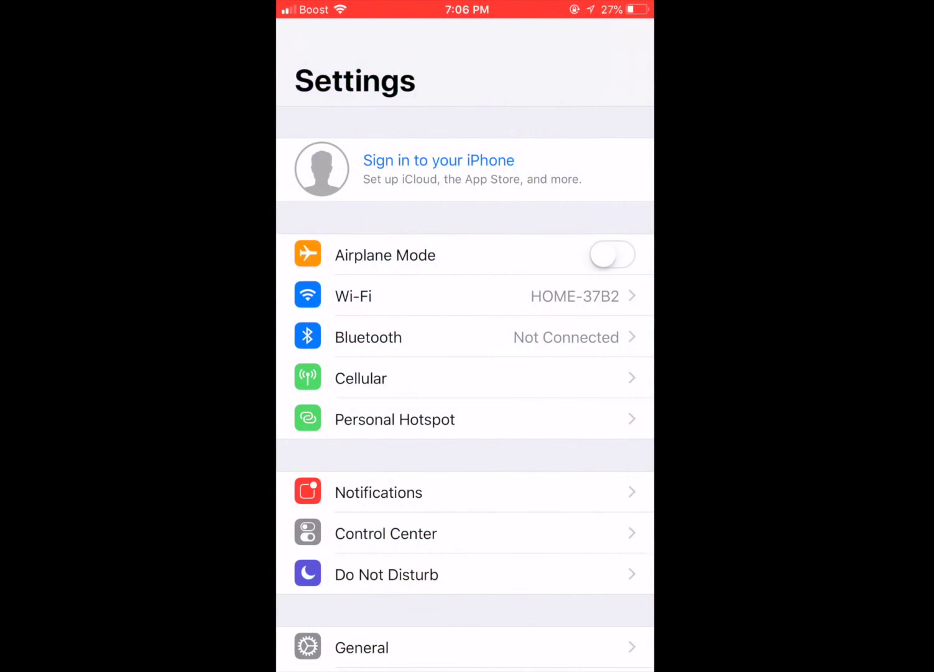
- Choose Create Apple ID from the 'Sign in to your iPhone' options
{"action": "left_click", "coordinate": [465, 169]}
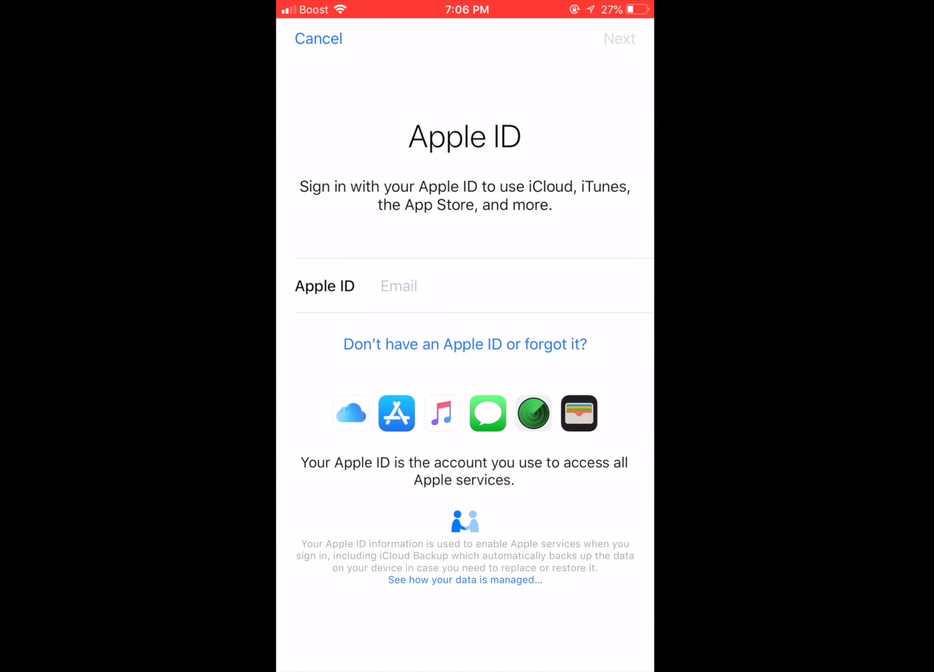
{"action": "left_click", "coordinate": [464, 343]}
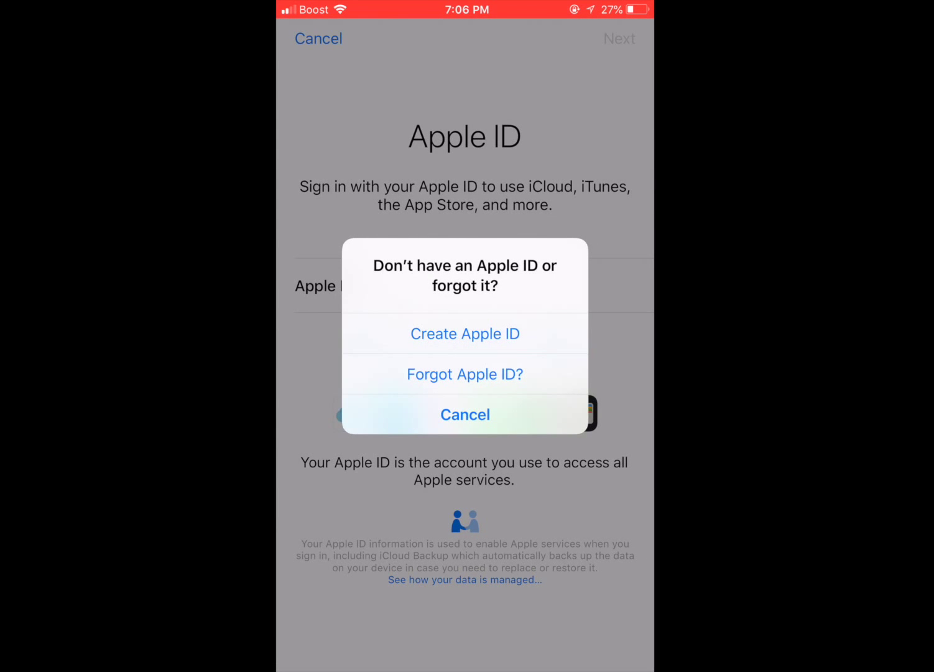
{"action": "left_click", "coordinate": [465, 332]}
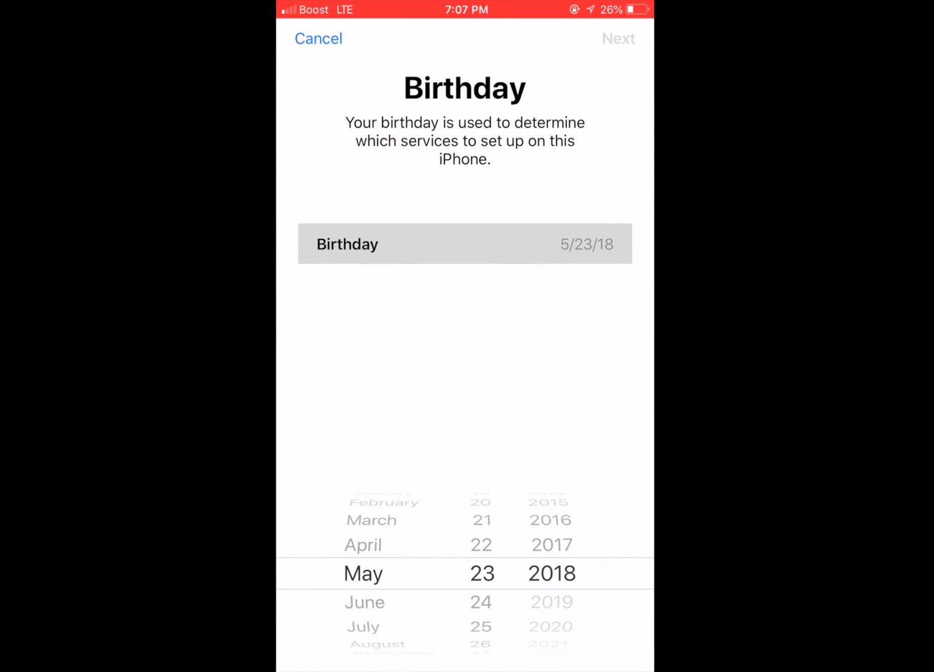
{"action": "scroll", "coordinate": [551, 574], "scroll_direction": "up", "scroll_amount": 10}
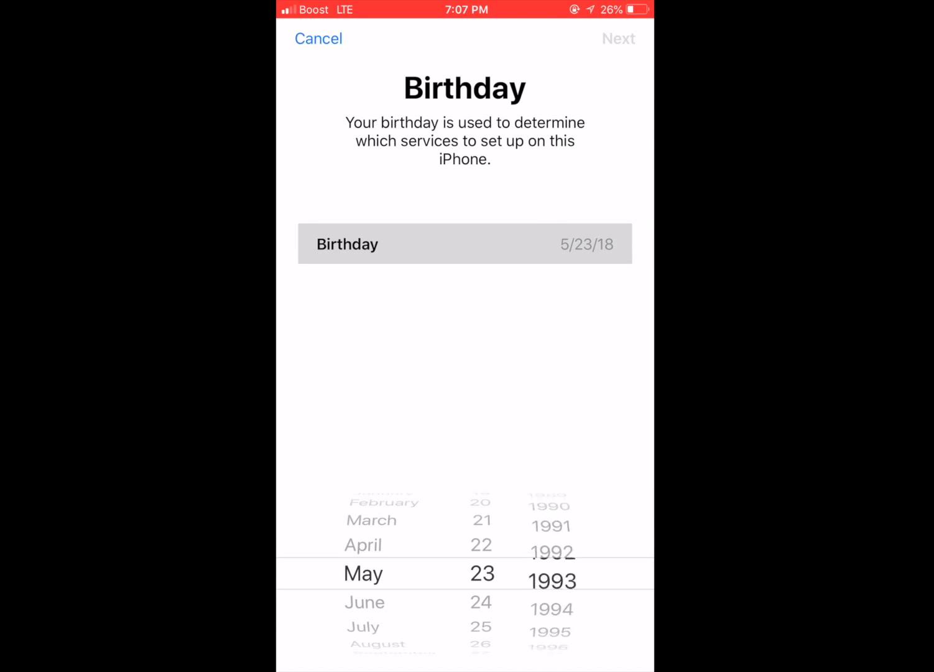
{"action": "scroll", "coordinate": [551, 574], "scroll_direction": "up", "scroll_amount": 8}
{"action": "scroll", "coordinate": [552, 574], "scroll_direction": "down", "scroll_amount": 3}
{"action": "scroll", "coordinate": [551, 573], "scroll_direction": "down", "scroll_amount": 3}
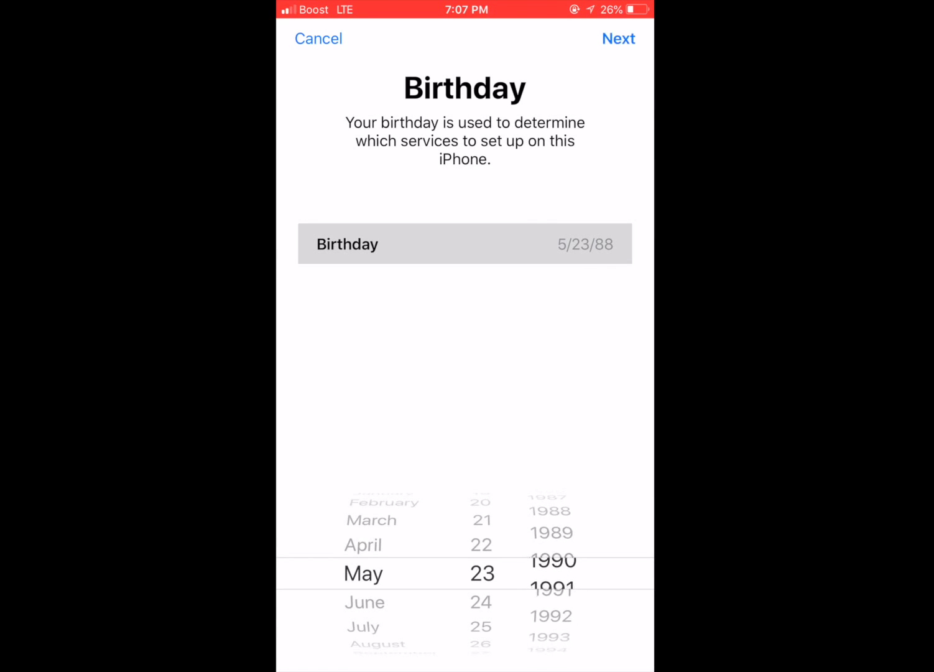
{"action": "scroll", "coordinate": [482, 574], "scroll_direction": "up", "scroll_amount": 10}
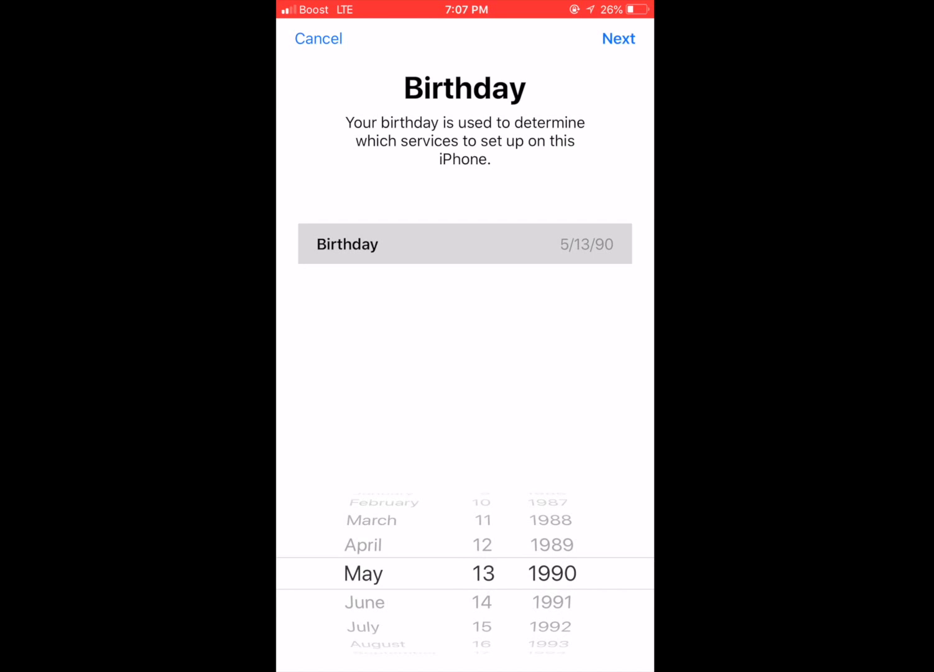
{"action": "scroll", "coordinate": [364, 573], "scroll_direction": "down", "scroll_amount": 6}
{"action": "scroll", "coordinate": [364, 574], "scroll_direction": "up", "scroll_amount": 1}
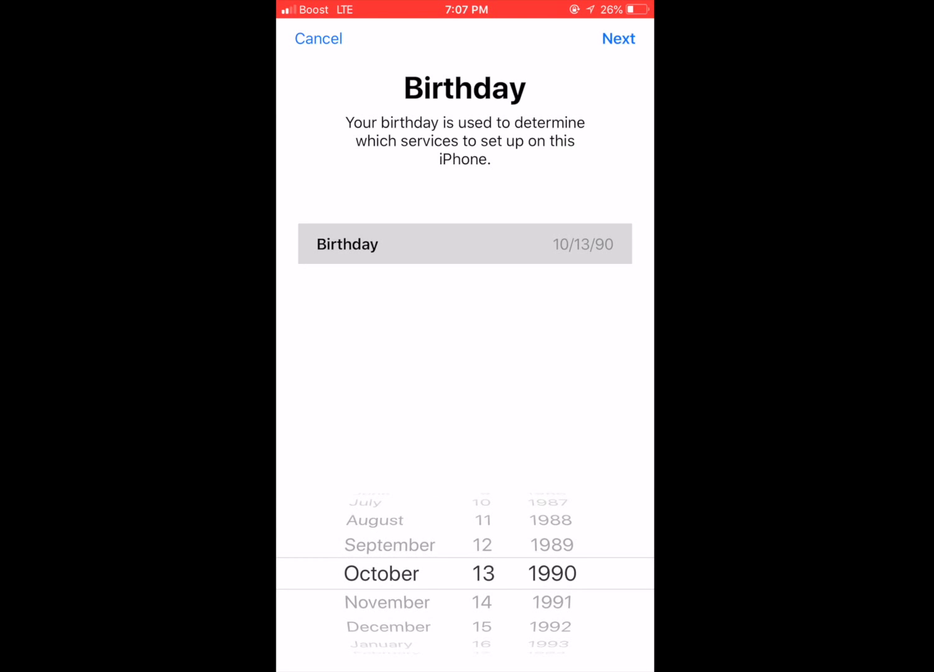
{"action": "scroll", "coordinate": [381, 573], "scroll_direction": "up", "scroll_amount": 1}
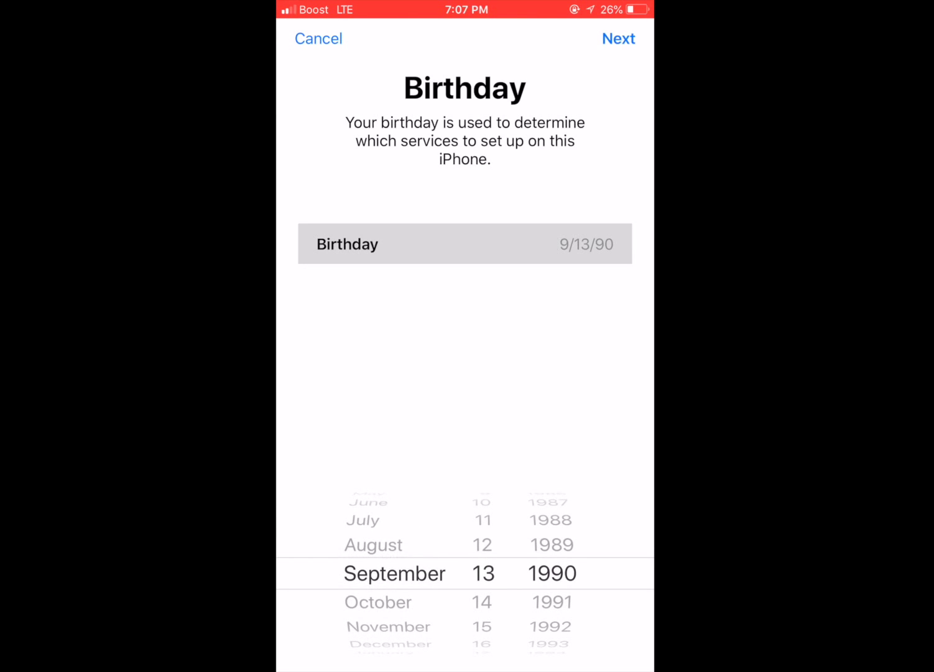
{"action": "scroll", "coordinate": [482, 573], "scroll_direction": "up", "scroll_amount": 1}
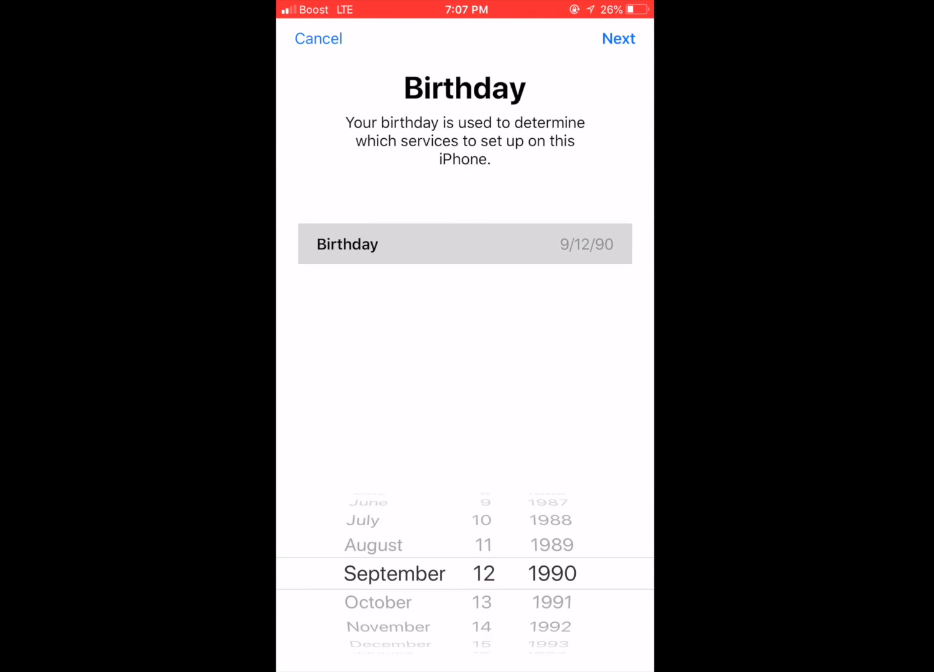
{"action": "left_click", "coordinate": [619, 39]}
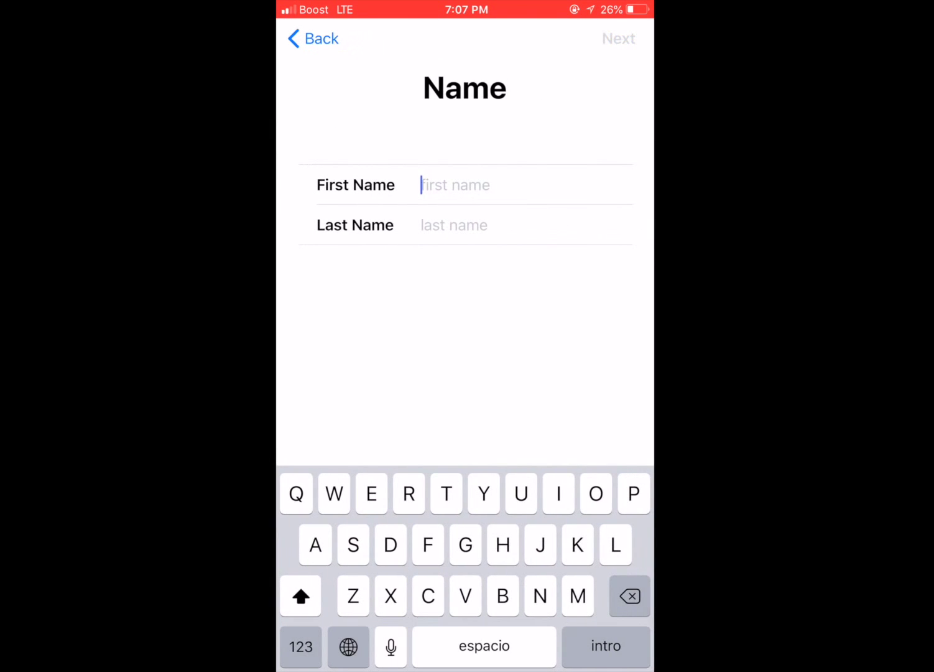
- Enter the new account's first and last name and submit them
{"action": "left_click", "coordinate": [428, 595]}
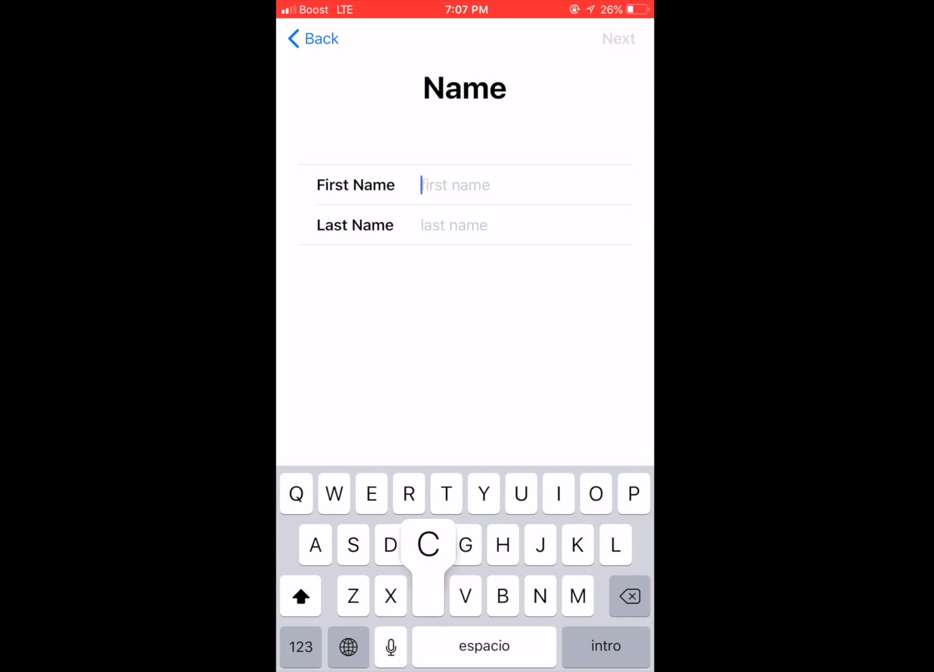
{"action": "key", "text": "Return"}
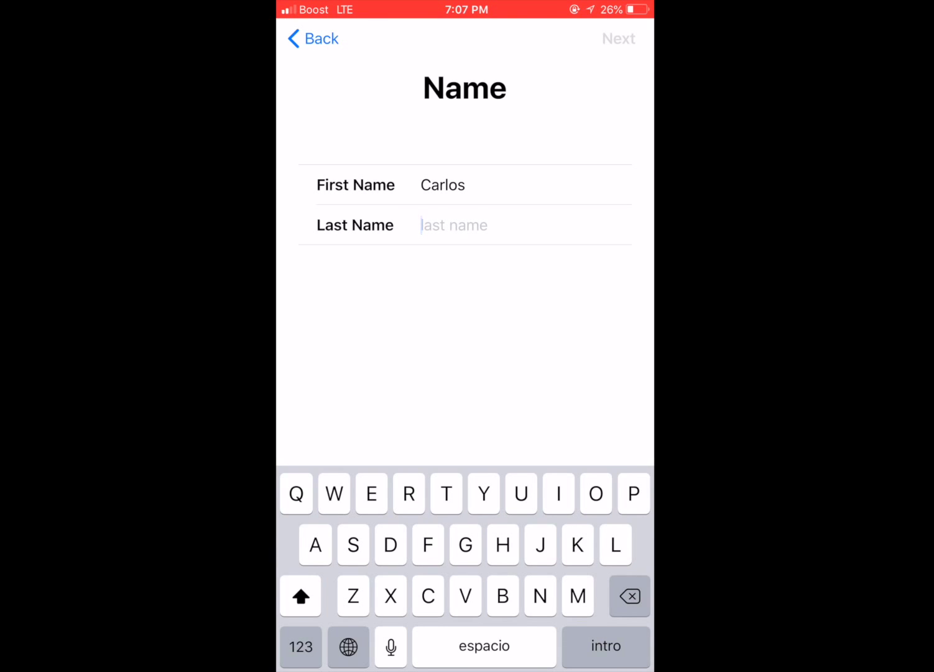
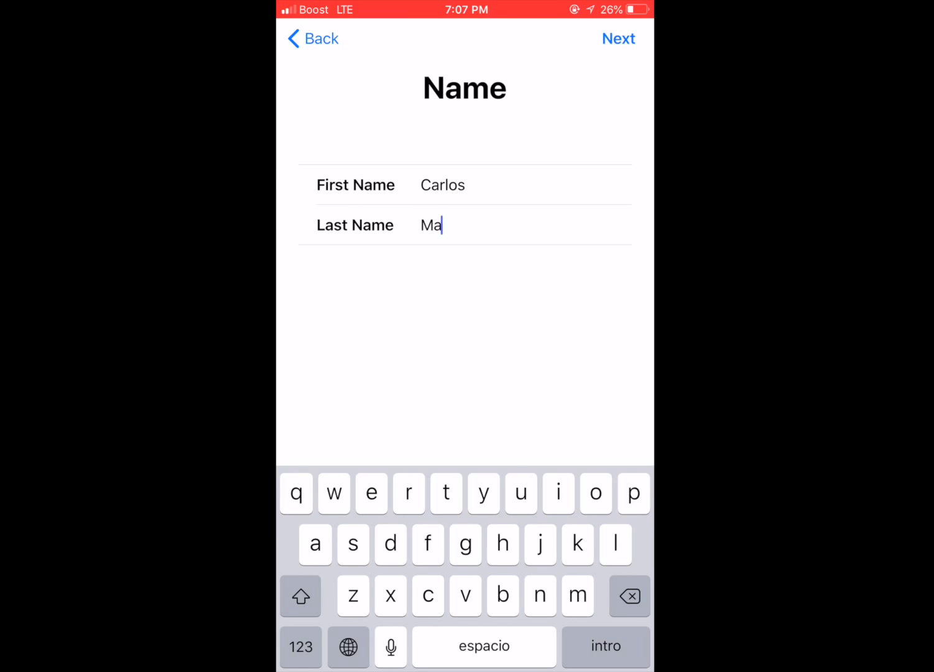
{"action": "left_click", "coordinate": [618, 39]}
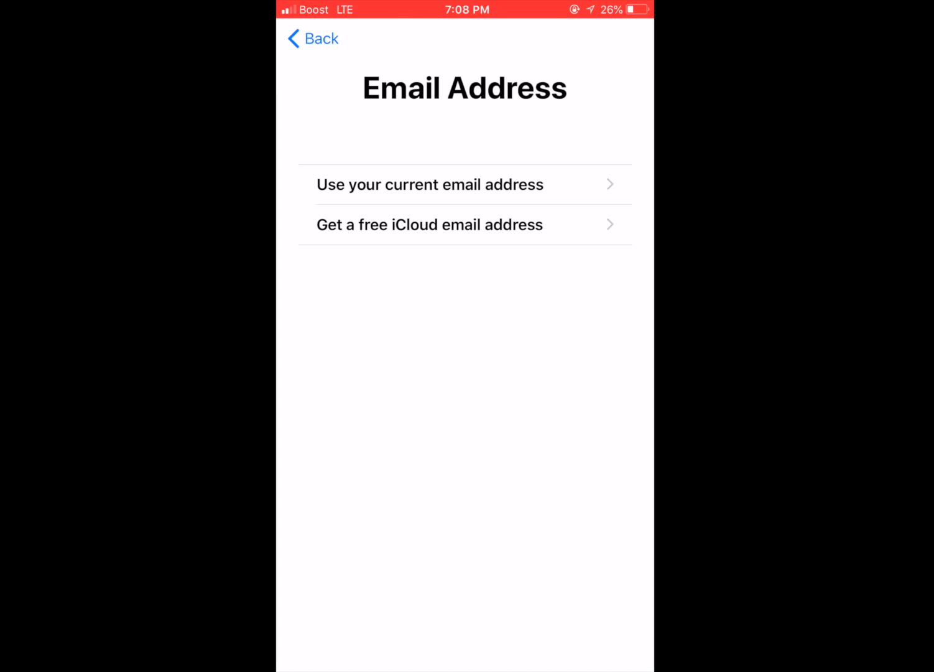
- Choose a free iCloud address containing digits and confirm creating it
{"action": "left_click", "coordinate": [430, 223]}
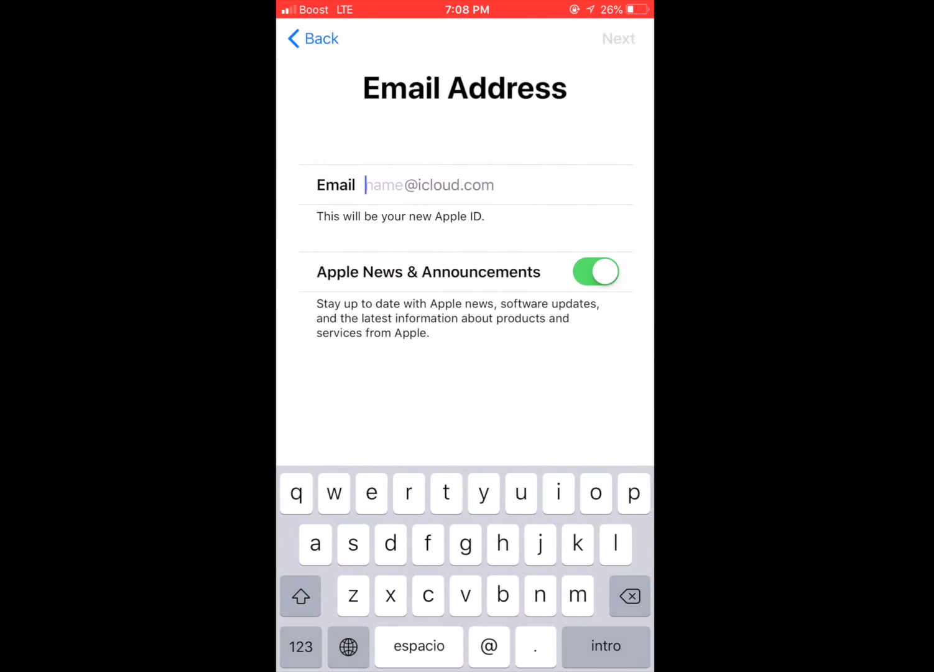
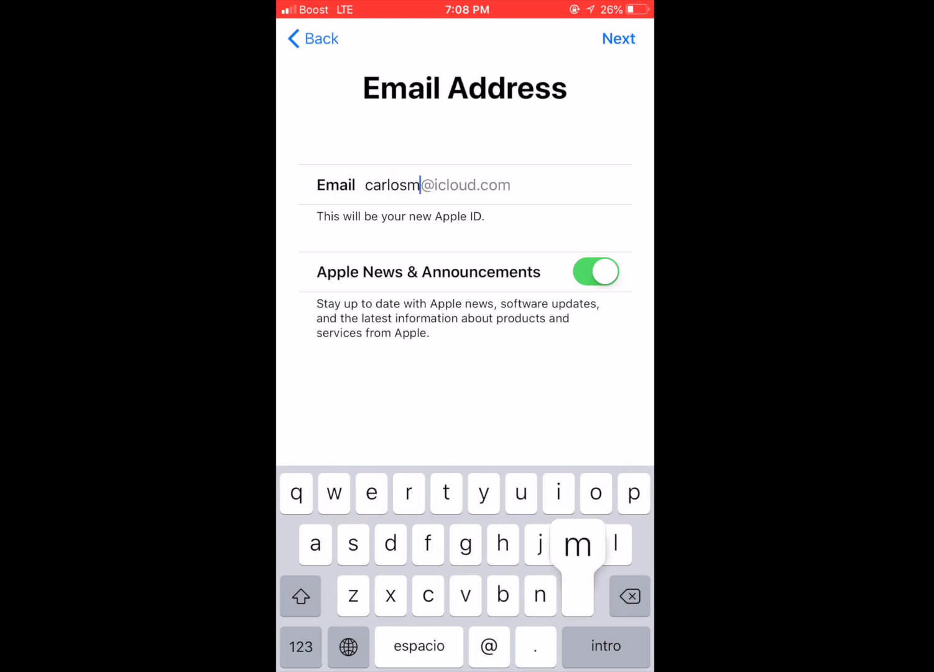
{"action": "left_click", "coordinate": [300, 646]}
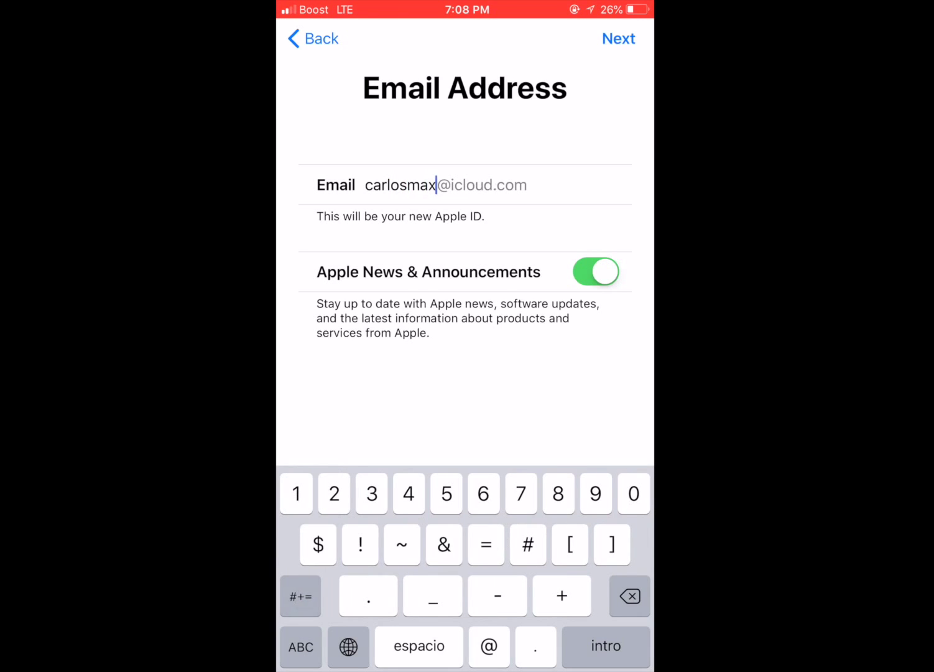
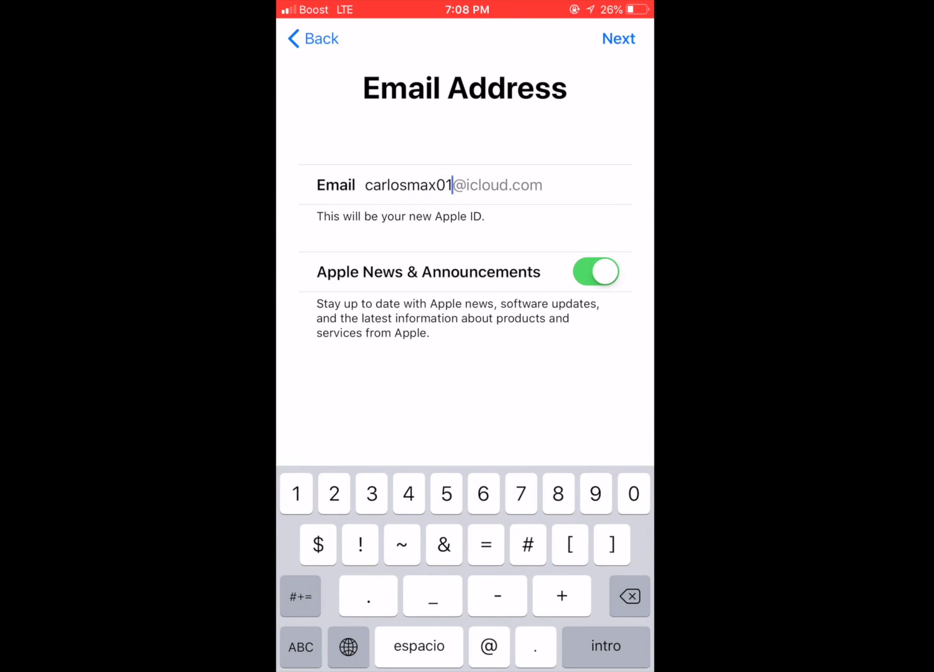
{"action": "left_click", "coordinate": [618, 39]}
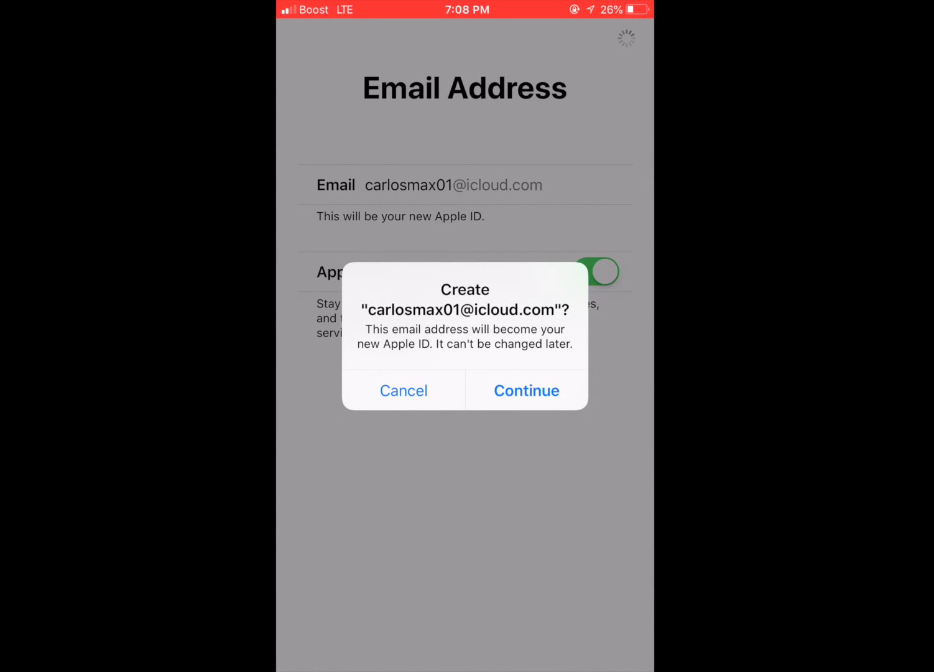
{"action": "left_click", "coordinate": [526, 390]}
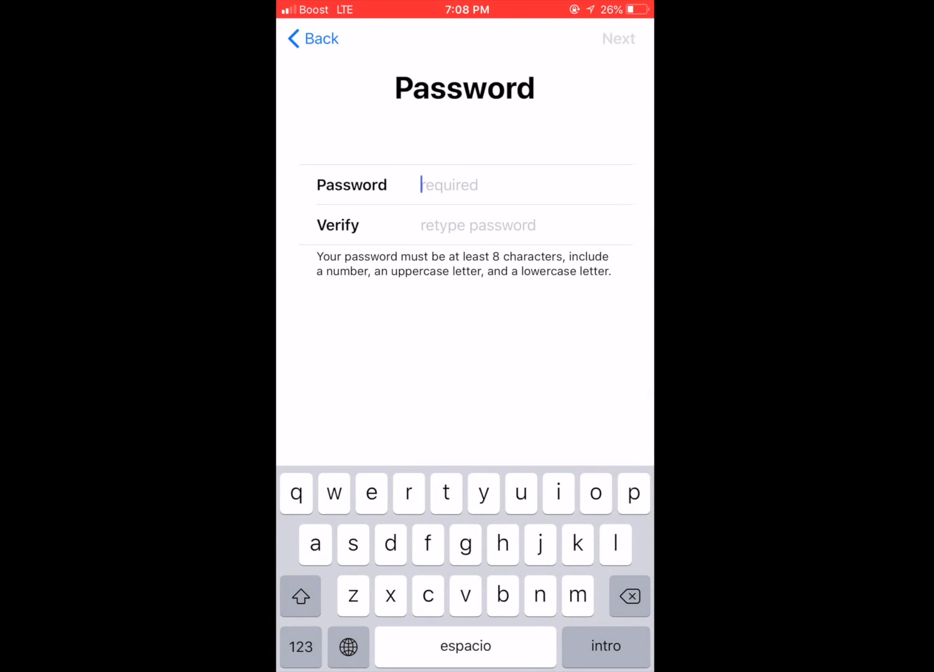
- Enter and verify a password with a capital letter and digits, then submit
{"action": "left_click", "coordinate": [301, 596]}
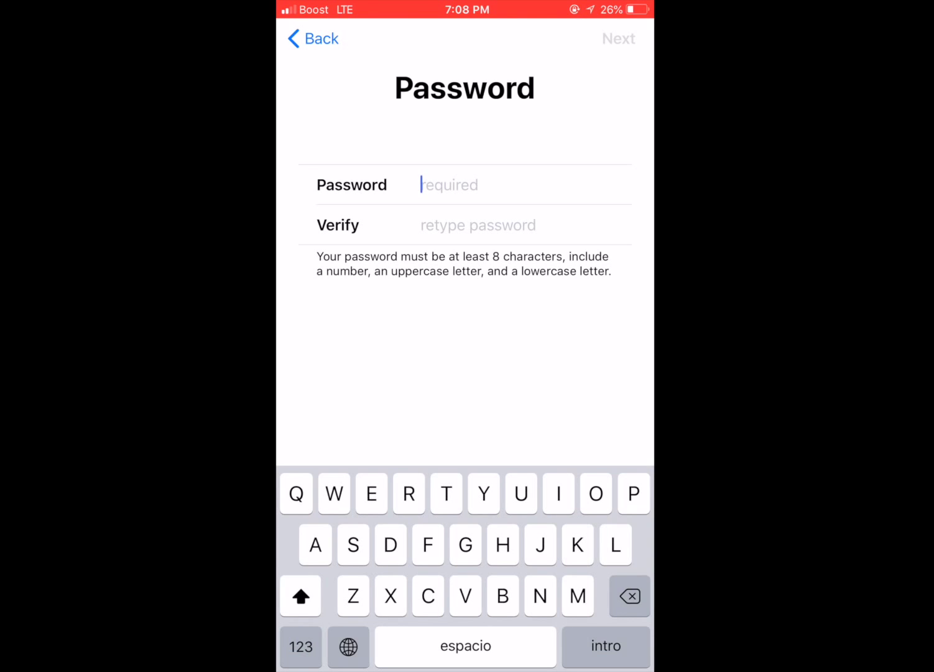
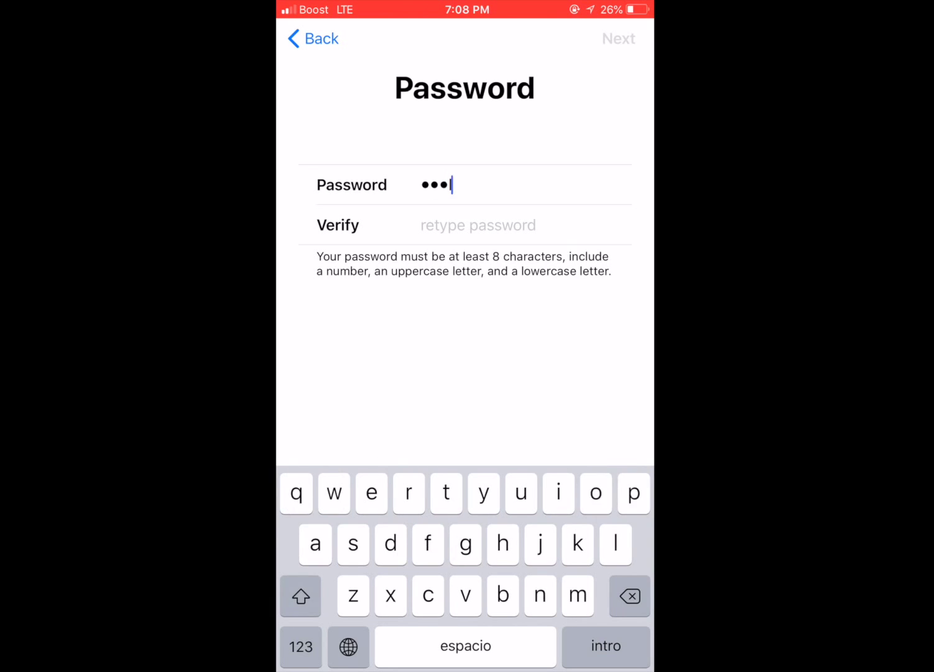
{"action": "left_click", "coordinate": [300, 645]}
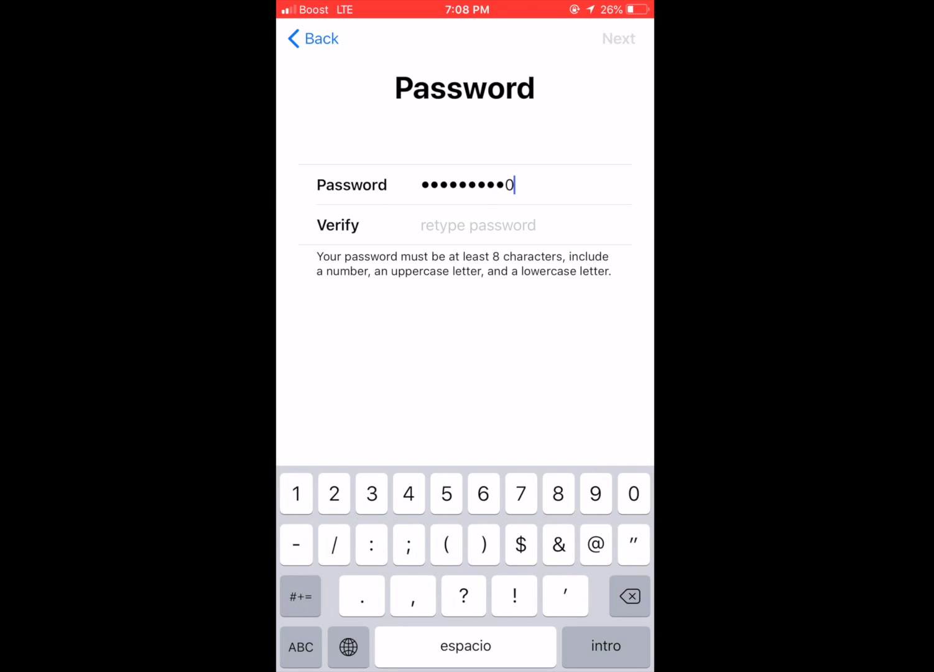
{"action": "key", "text": "Return"}
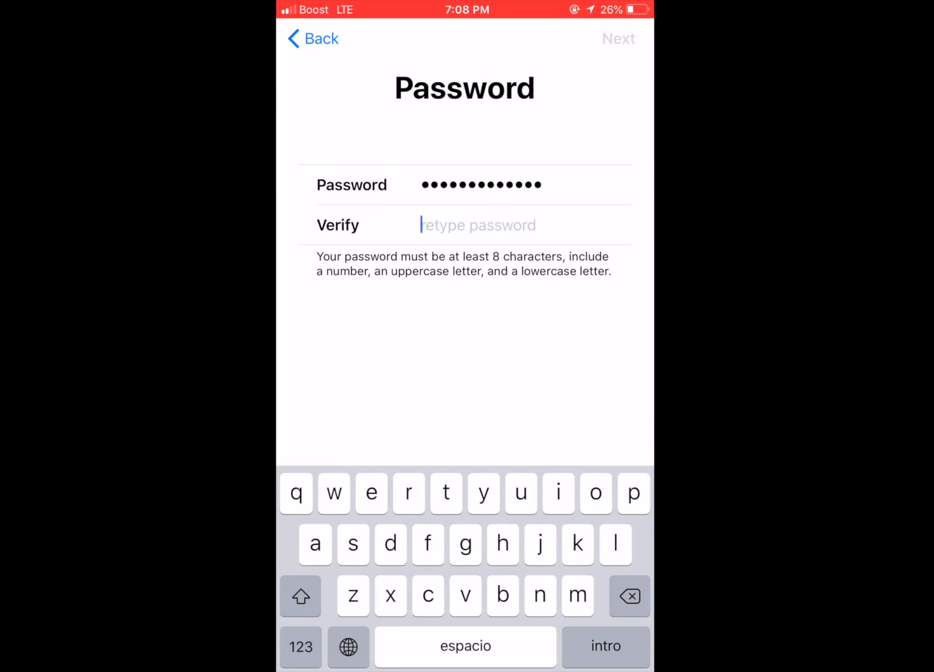
{"action": "left_click", "coordinate": [301, 595]}
{"action": "left_click", "coordinate": [301, 646]}
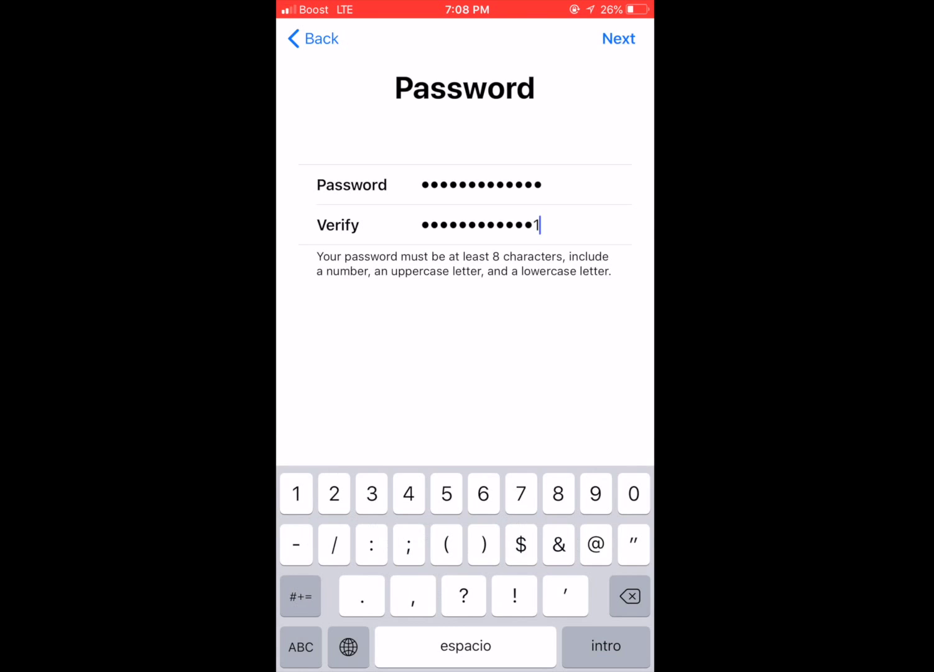
{"action": "left_click", "coordinate": [618, 40]}
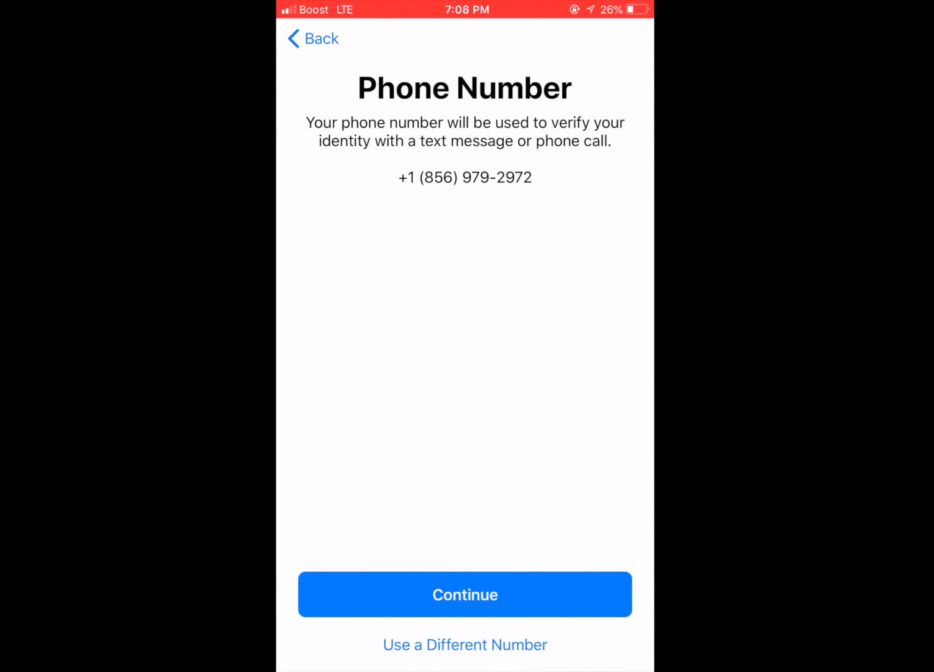
- Keep the device's current phone number for identity verification
{"action": "left_click", "coordinate": [465, 594]}
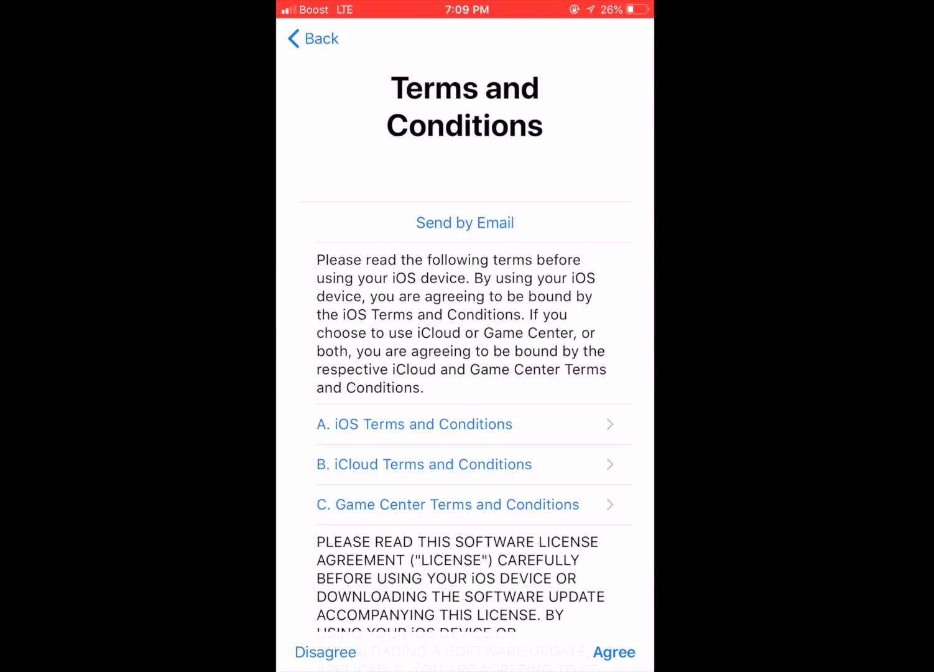
- Agree to the iOS, iCloud and Game Center terms and confirm the agreement
{"action": "left_click", "coordinate": [613, 651]}
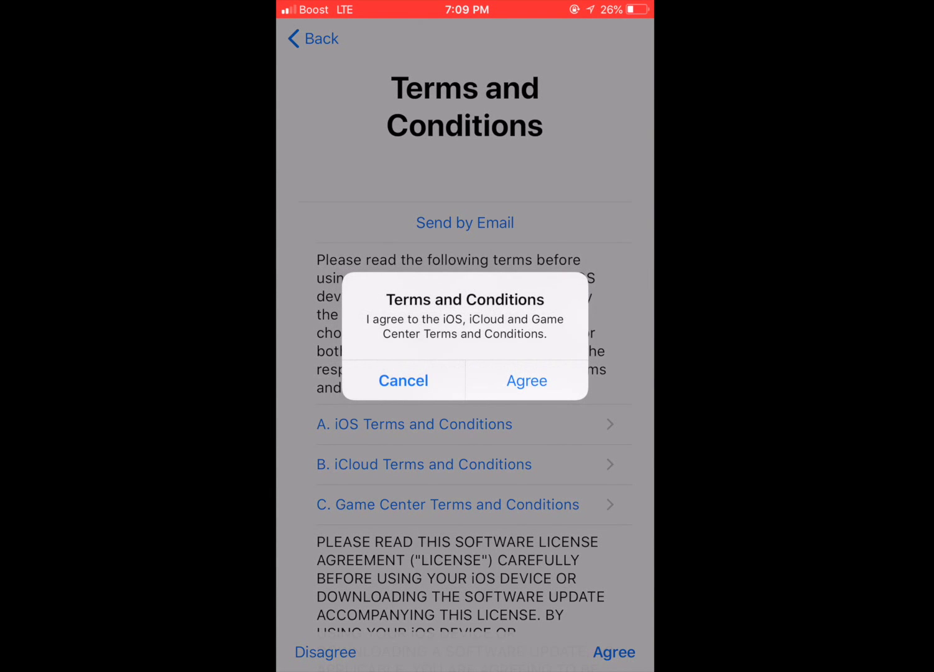
{"action": "left_click", "coordinate": [526, 380]}
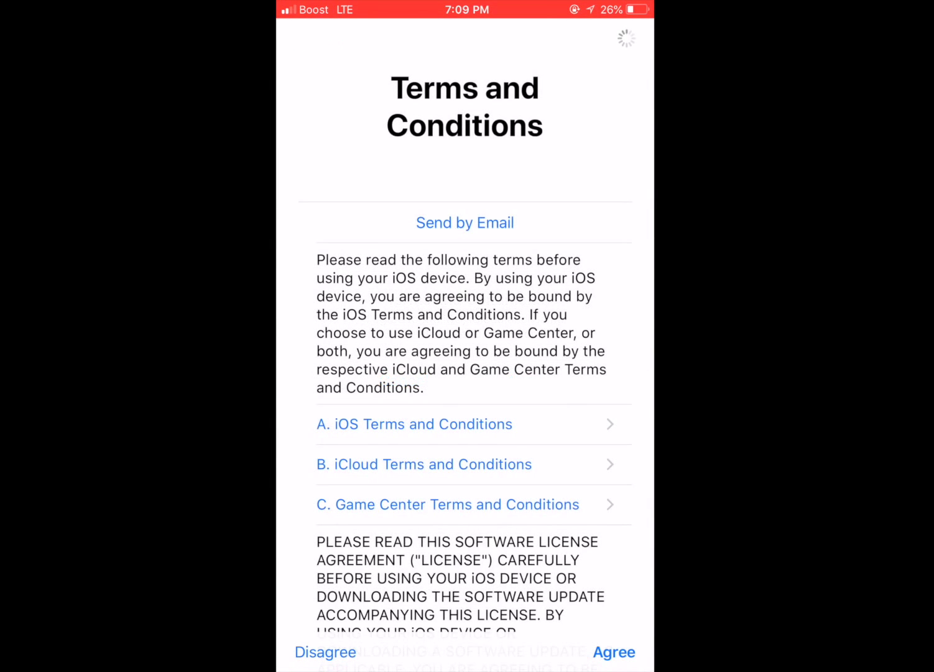